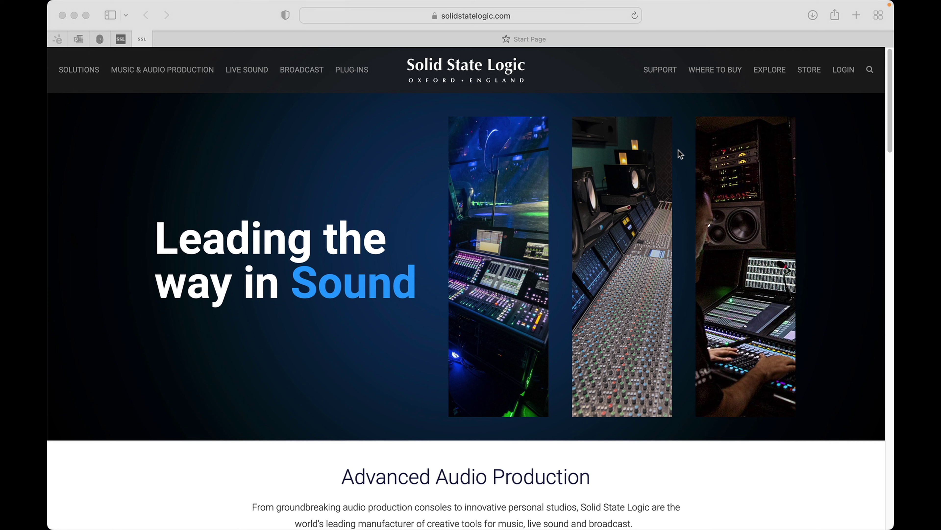
Go to the SSL Support Downloads page and list its product filter choices.
click(666, 73)
click(164, 158)
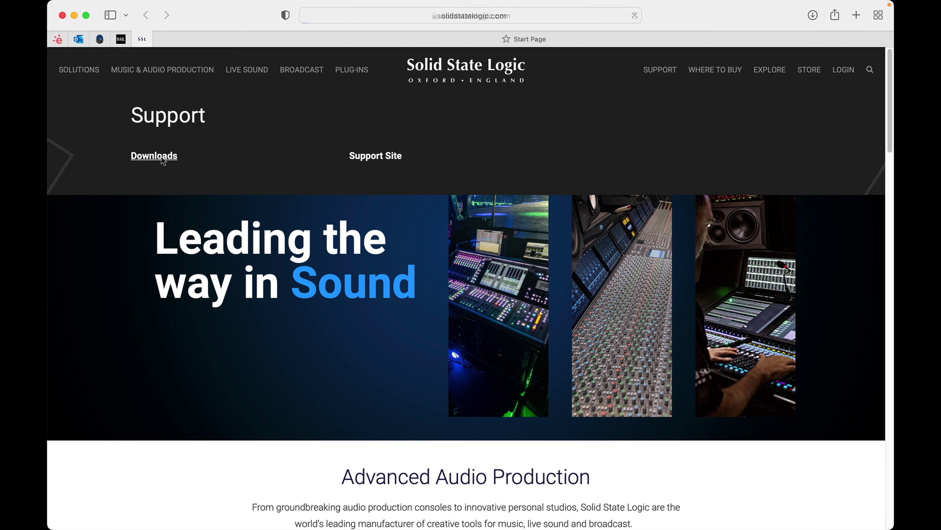
click(424, 426)
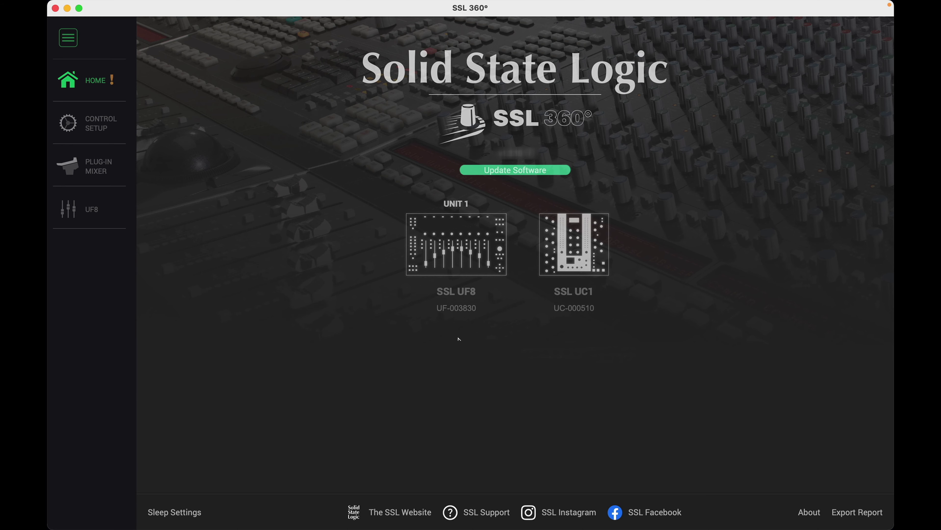
Update SSL 360° to v1.3.16 and run the UC1 firmware update.
click(533, 170)
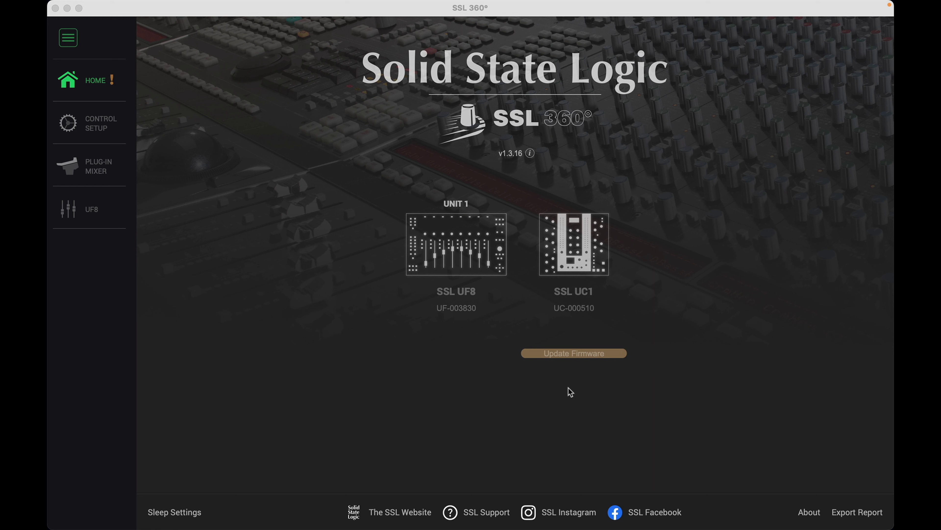
click(571, 353)
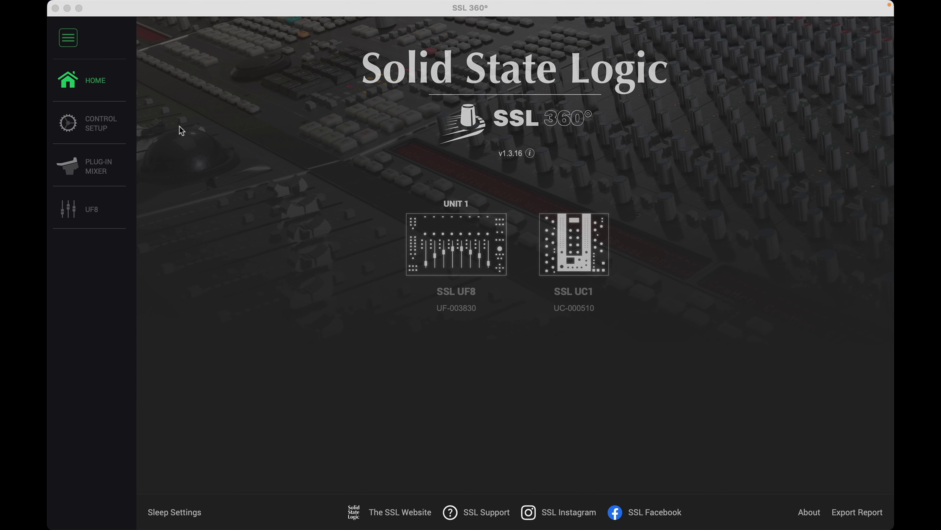
click(101, 130)
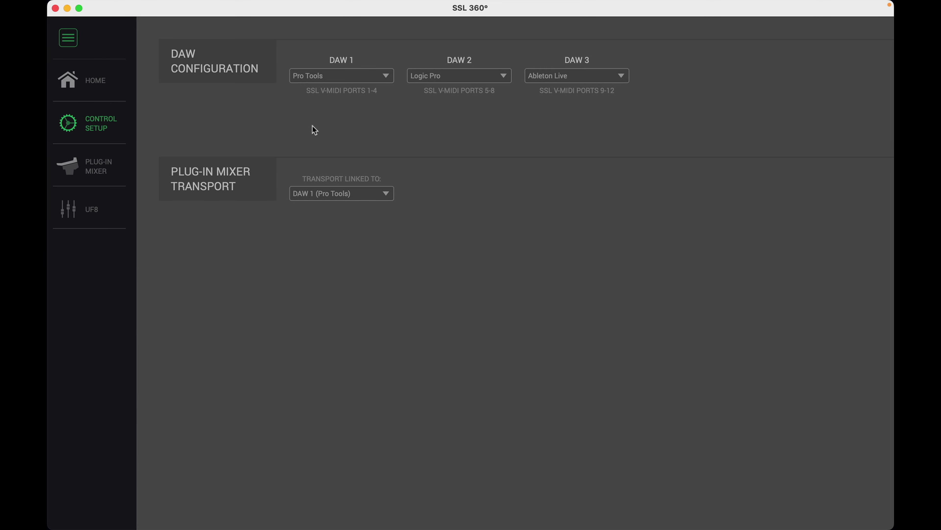
click(391, 81)
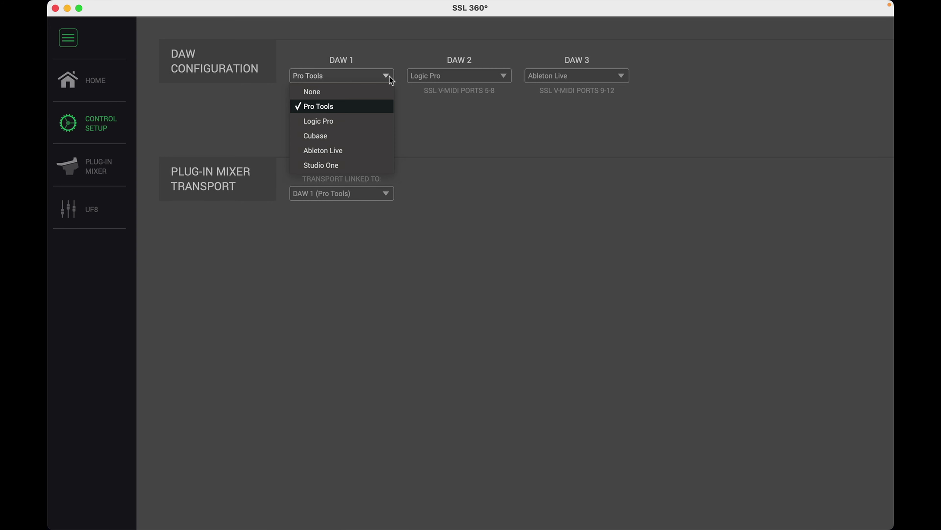
click(391, 81)
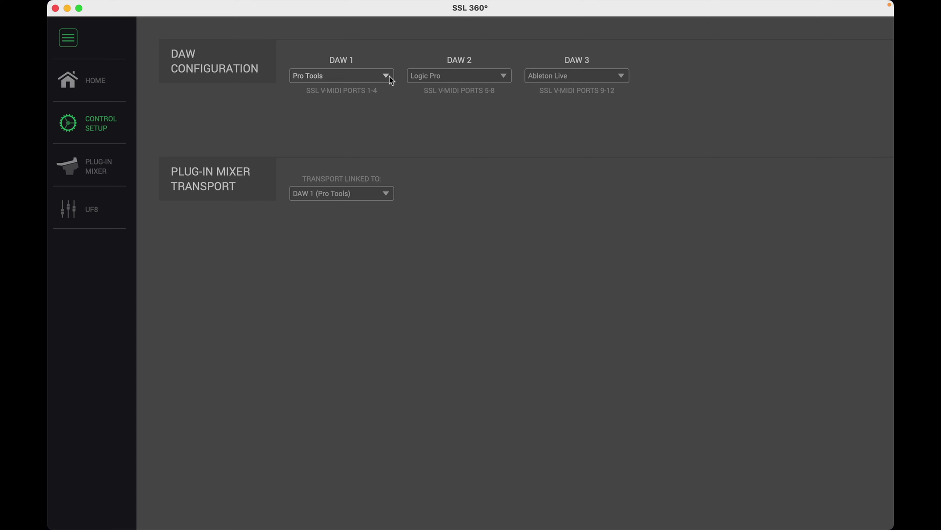
click(383, 198)
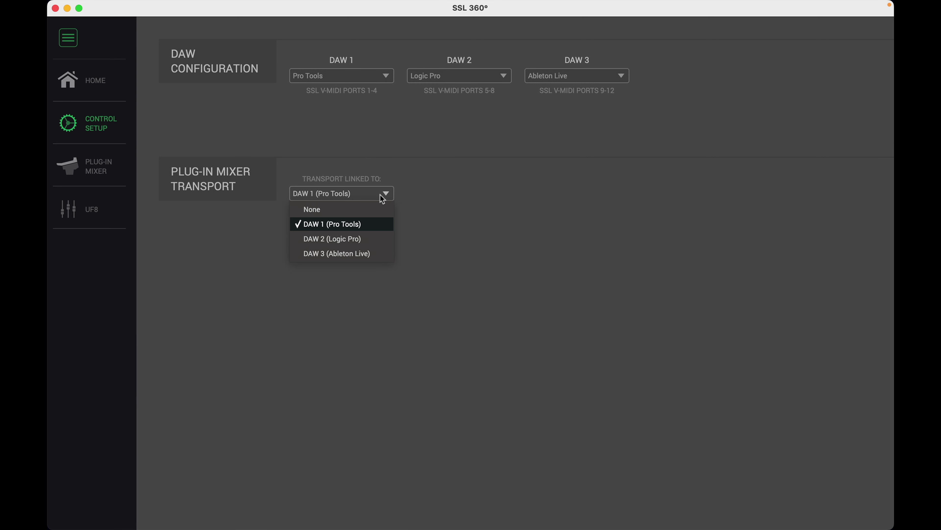
click(383, 199)
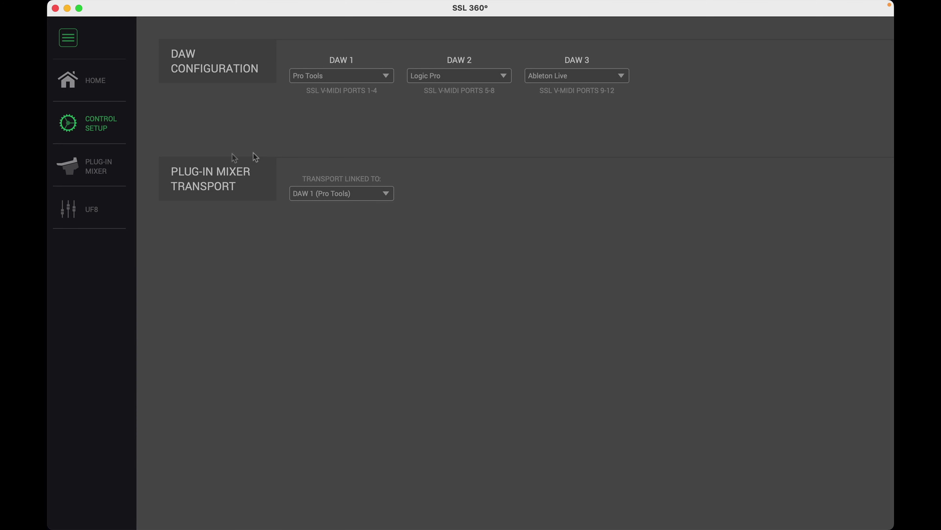
click(92, 212)
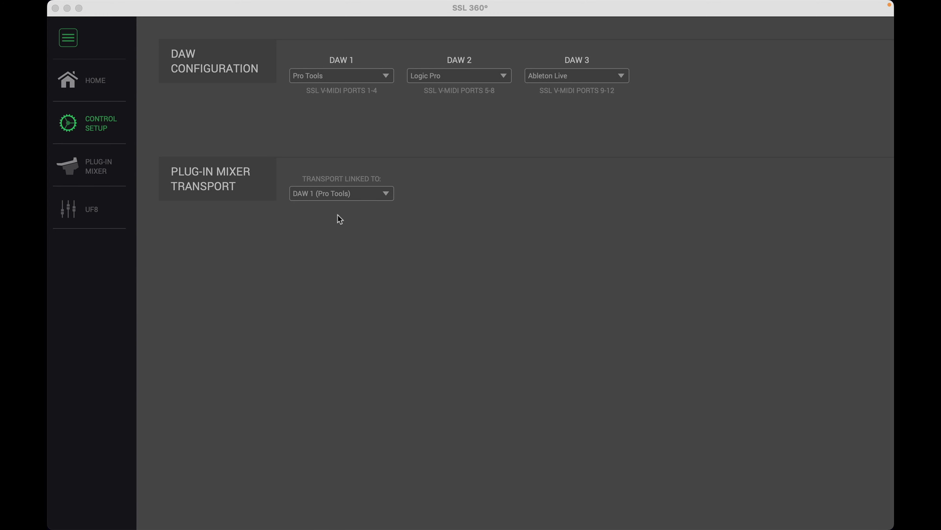
Show the Plug-in Mixer with its rewind, forward, stop, play, record and loop transport bar.
click(110, 164)
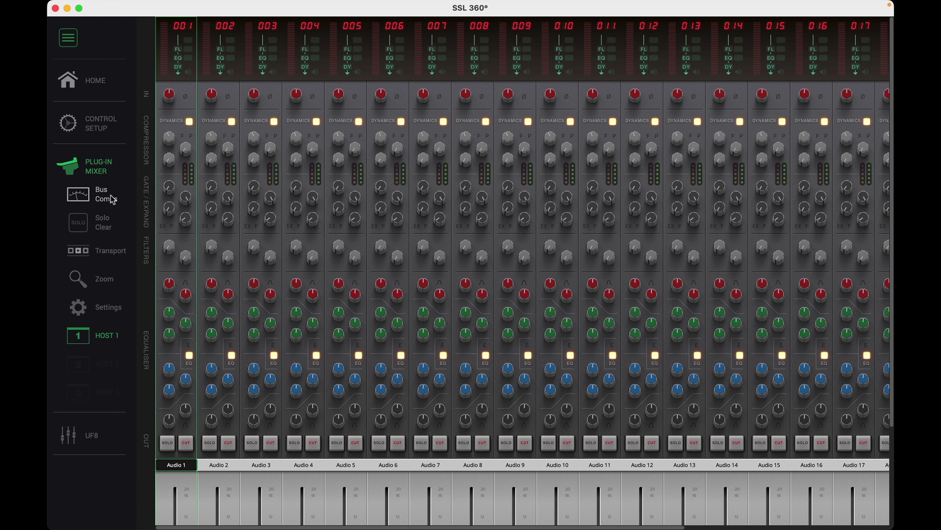
click(110, 251)
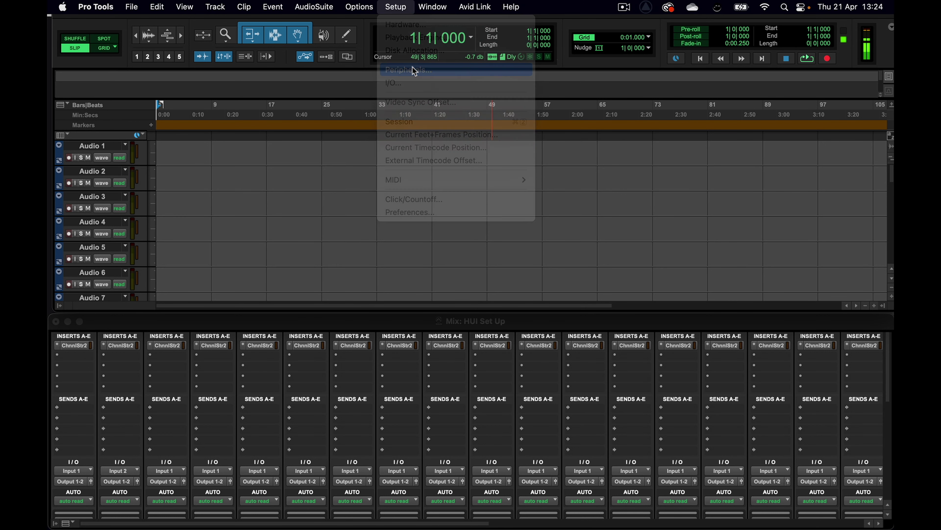
In Pro Tools Peripherals, set controller #1 to HUI receiving from SSL V-MIDI Port 1.
click(416, 144)
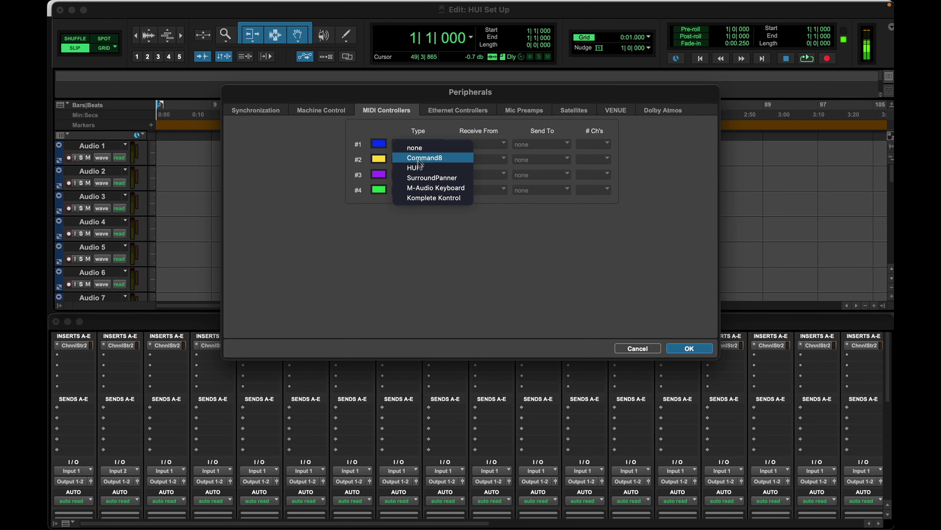
click(412, 168)
click(474, 145)
mouse_move(482, 168)
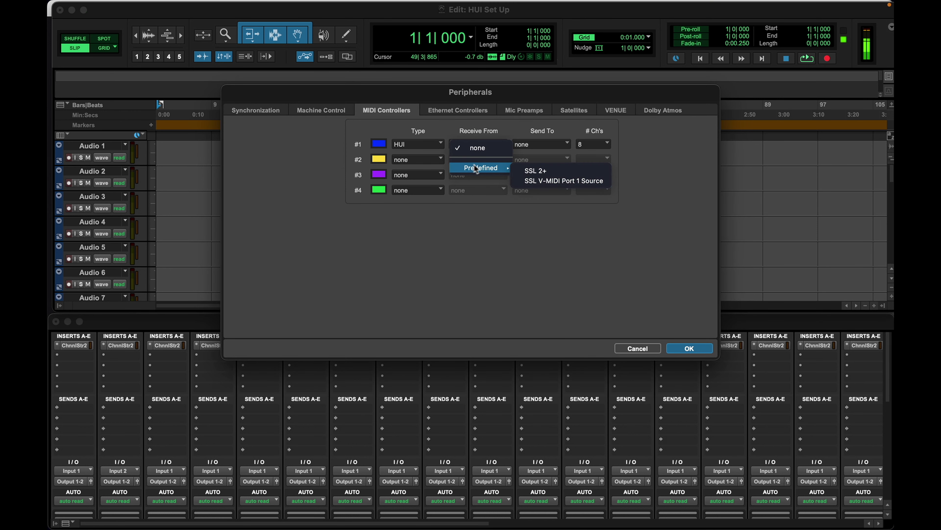
click(564, 180)
click(551, 144)
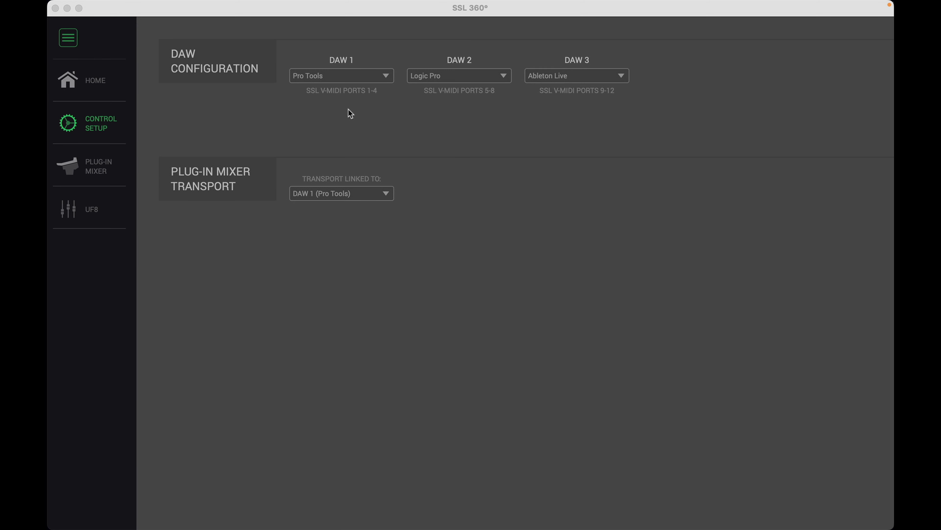
In Pro Tools, confirm SSL 2+ and SSL V-MIDI Port 1 Source as enabled MIDI input devices.
key(super+Tab)
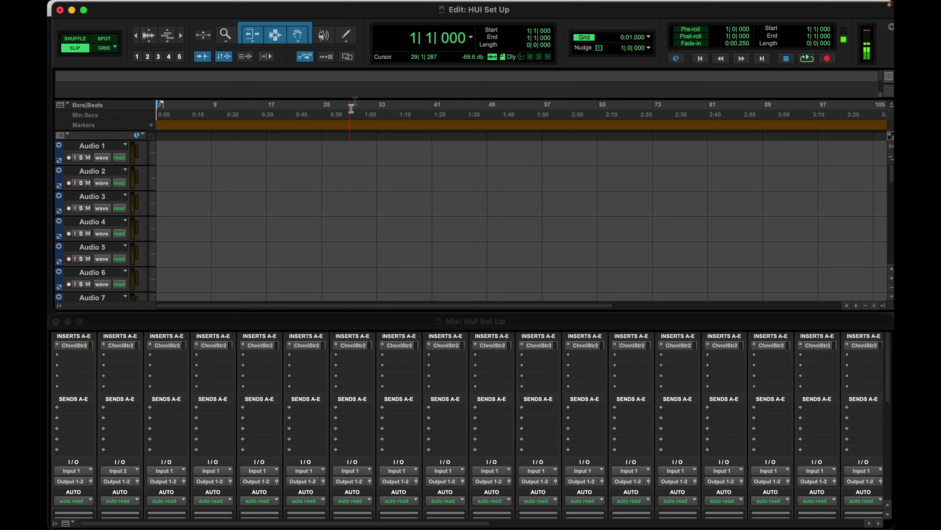
mouse_move(371, 5)
click(409, 6)
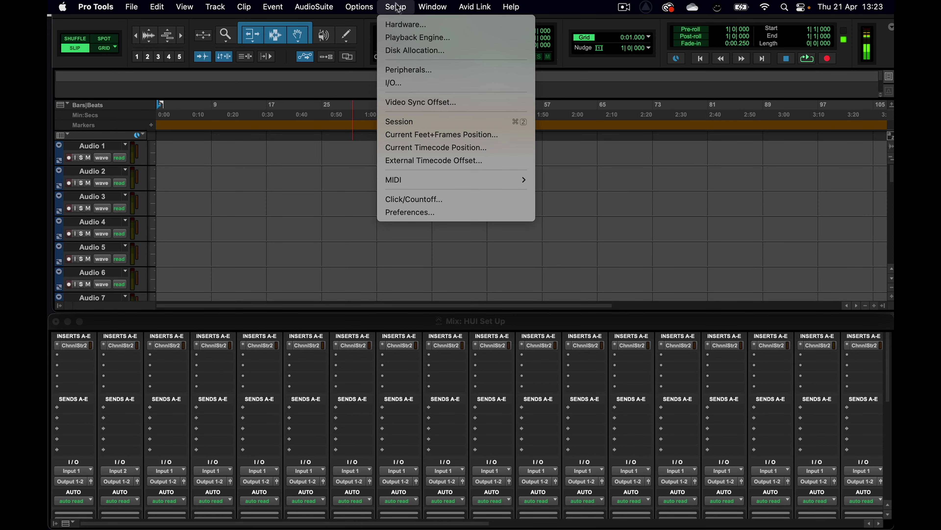
mouse_move(438, 180)
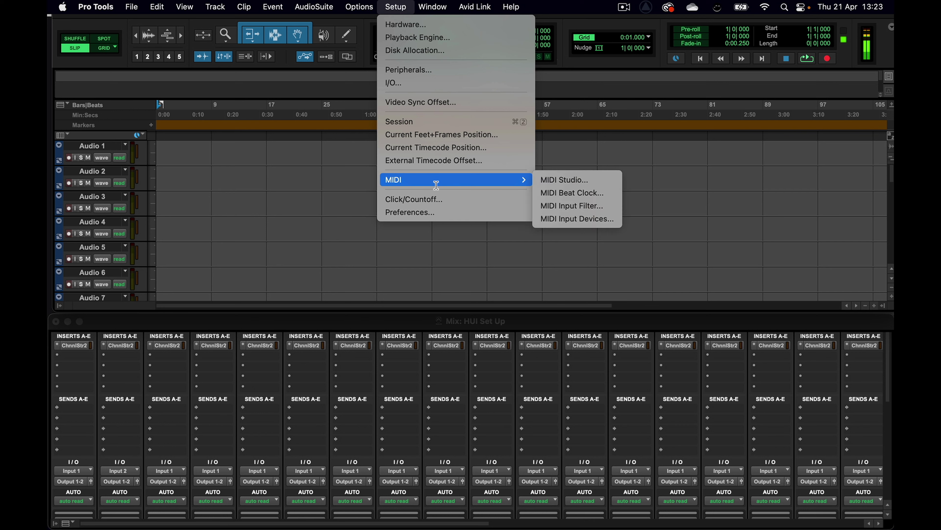
click(590, 220)
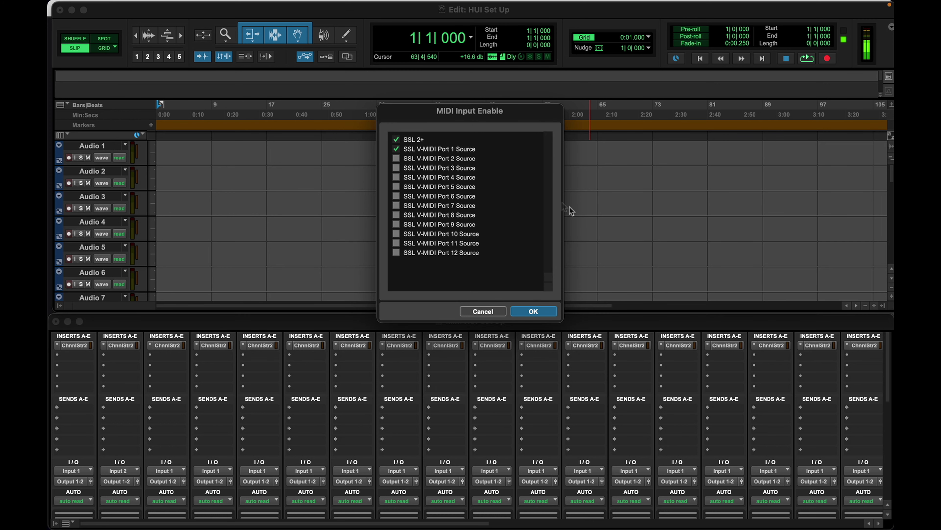
click(533, 311)
Set MIDI controller #1 to HUI, receiving from and sending to SSL V-MIDI Port 1, 8 channels.
click(385, 6)
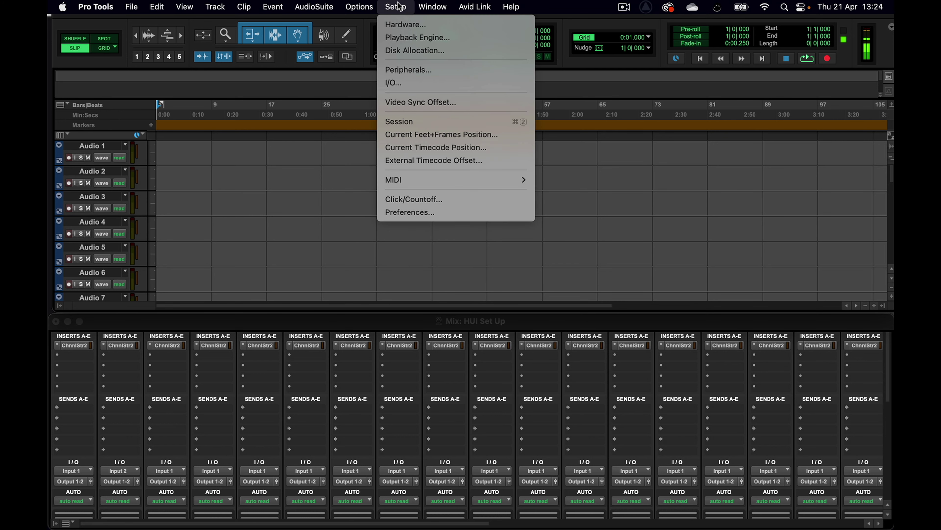
click(414, 70)
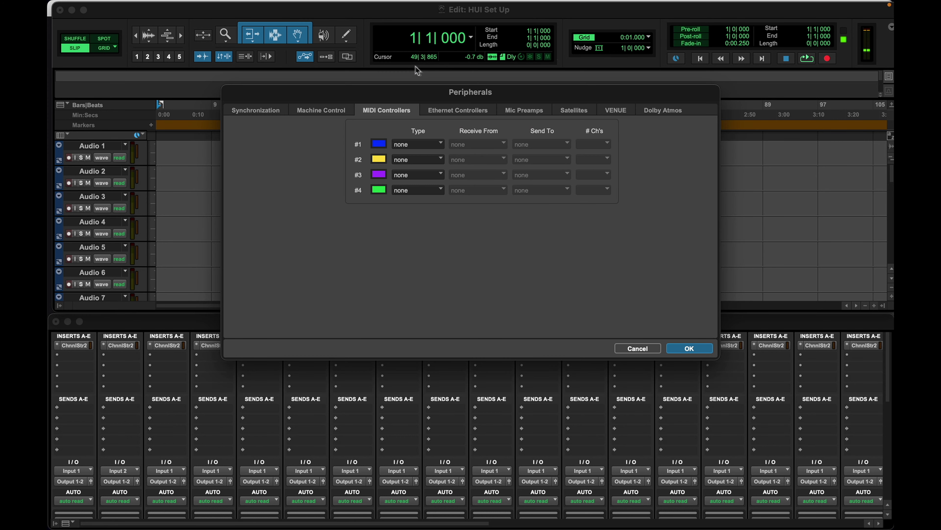
click(417, 145)
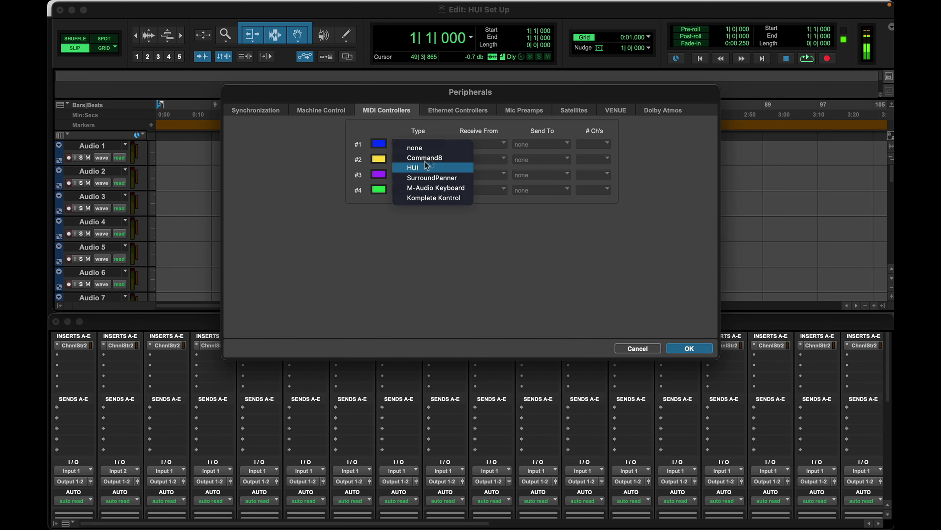
click(415, 168)
click(477, 144)
mouse_move(477, 167)
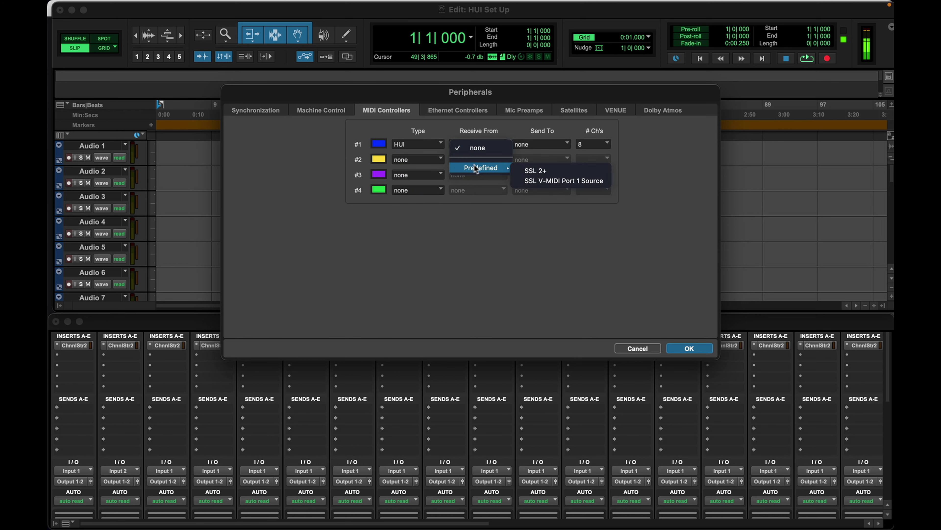
click(563, 181)
click(549, 146)
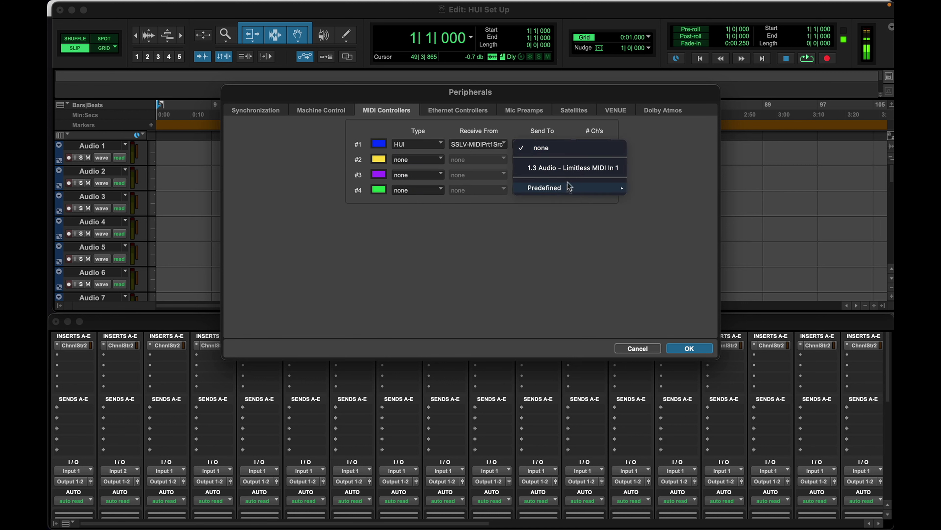
mouse_move(586, 187)
click(657, 202)
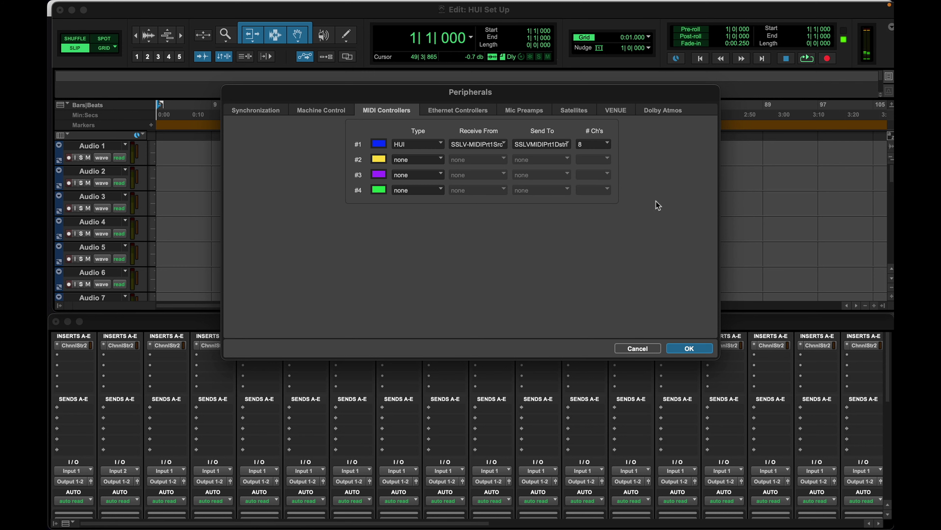
Confirm the HUI peripheral settings and switch from Pro Tools to SSL 360°.
click(689, 348)
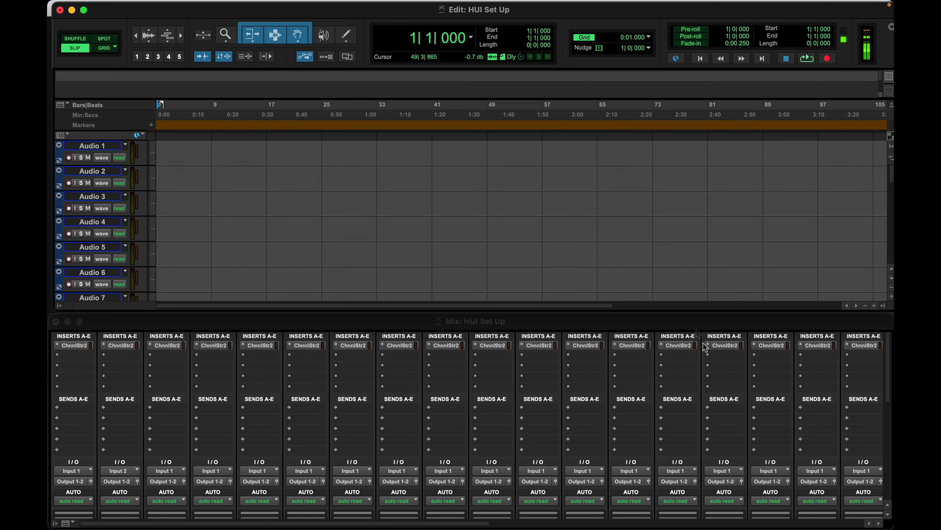
key(super+Tab)
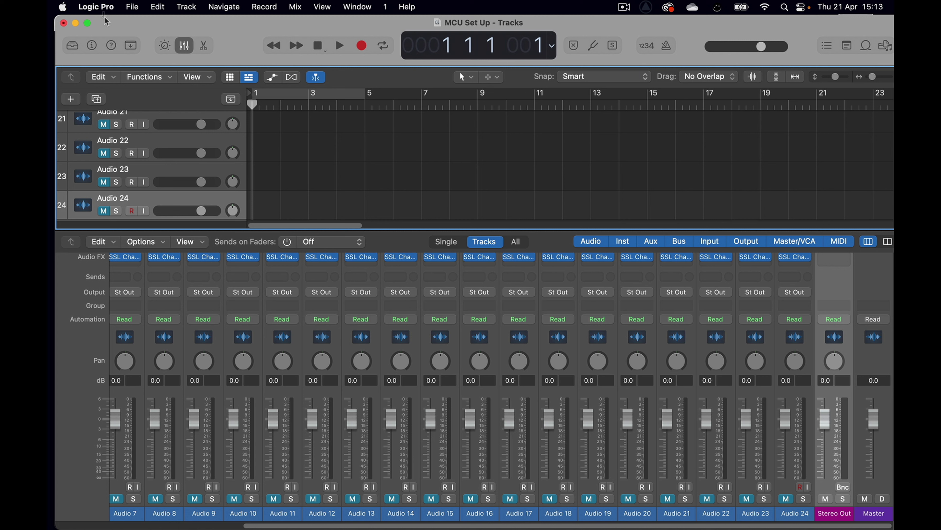
click(102, 7)
mouse_move(106, 47)
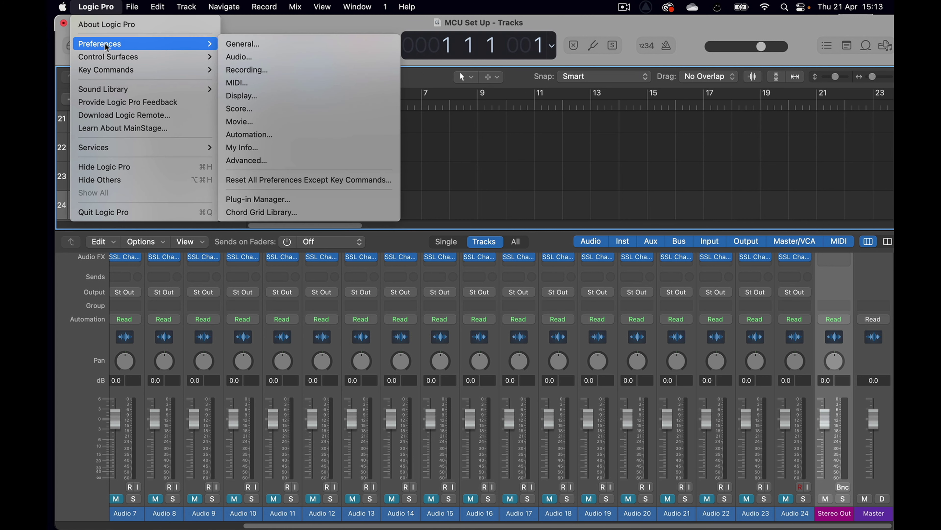
click(237, 83)
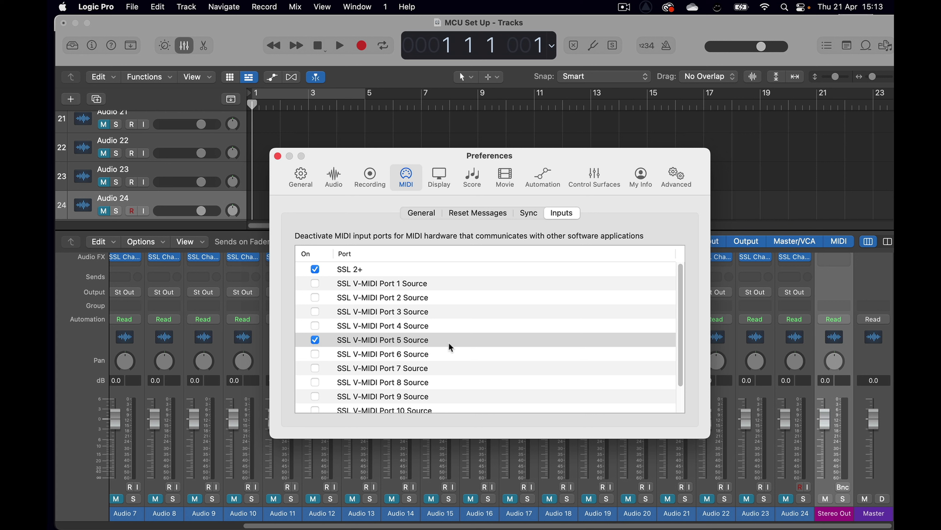
Install a Mackie Control device in Logic's Control Surface Setup, its output port still Off.
click(277, 156)
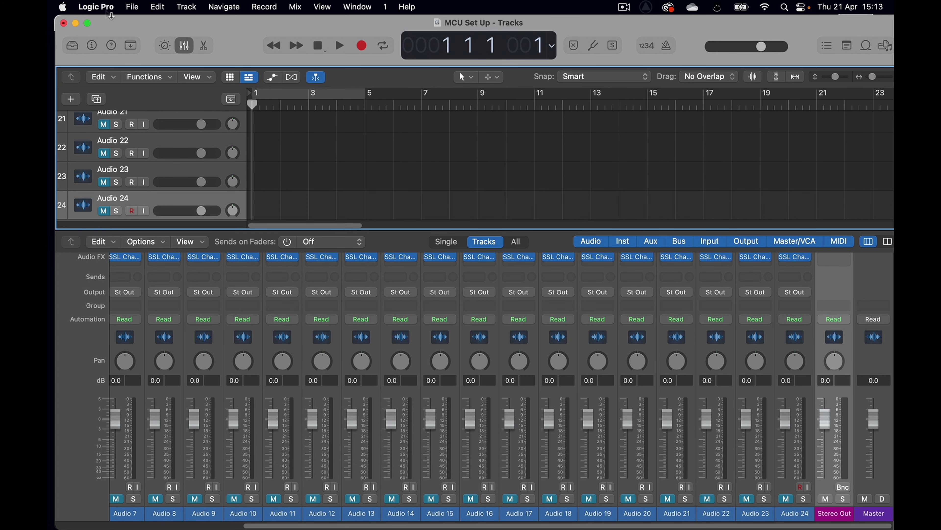
click(106, 8)
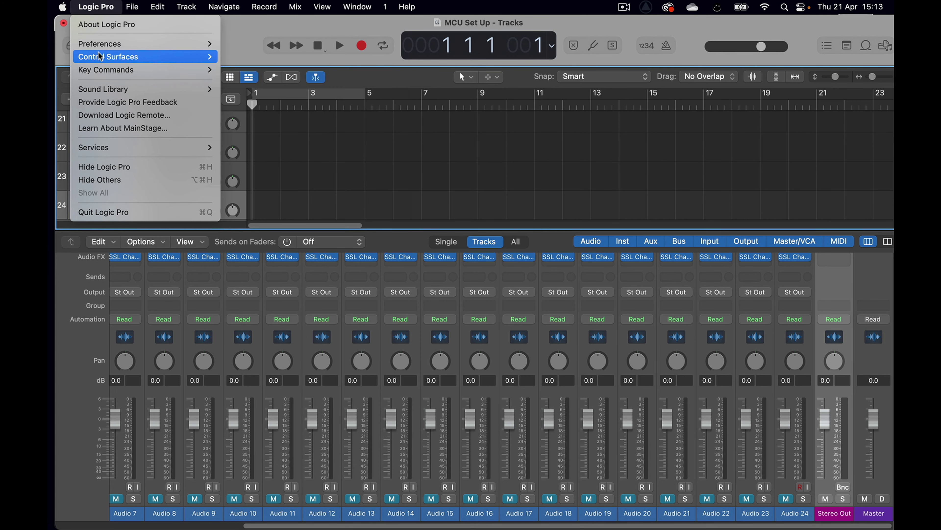
mouse_move(100, 55)
click(238, 88)
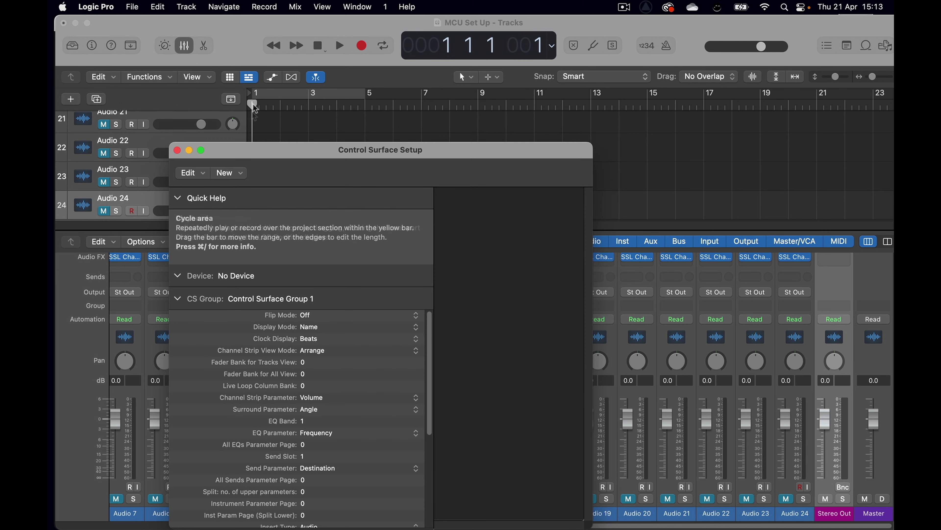
click(227, 173)
click(237, 186)
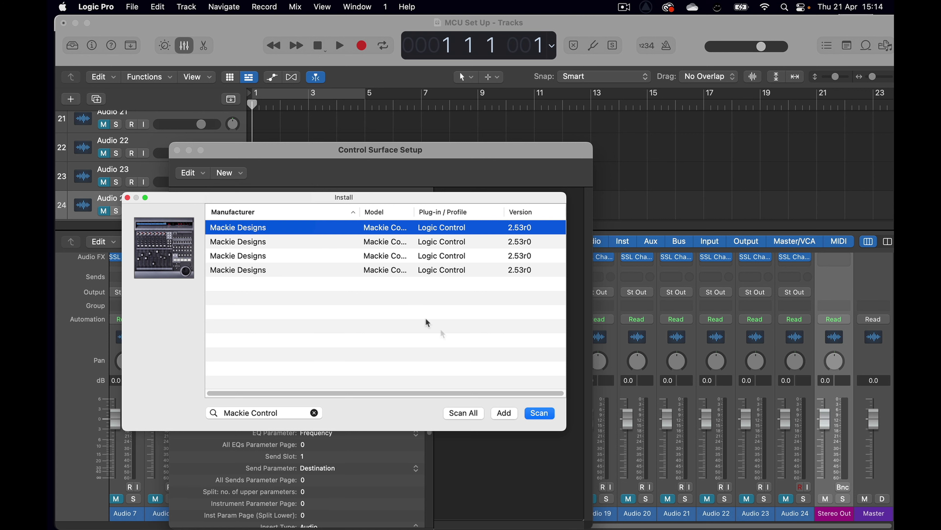
click(505, 413)
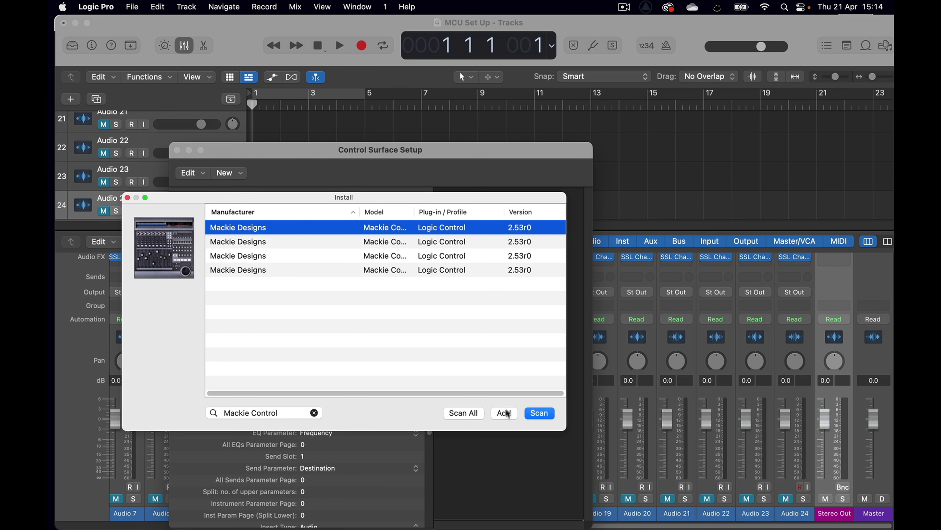
click(127, 197)
drag(325, 151, 344, 62)
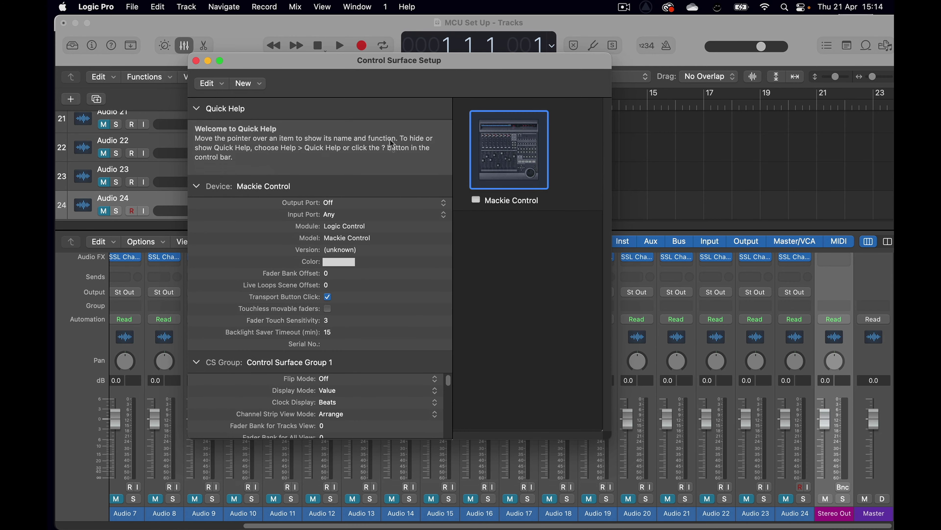
Route Mackie Control output to SSL V-MIDI Port 5 Destination and input to Port 5 Source.
click(358, 203)
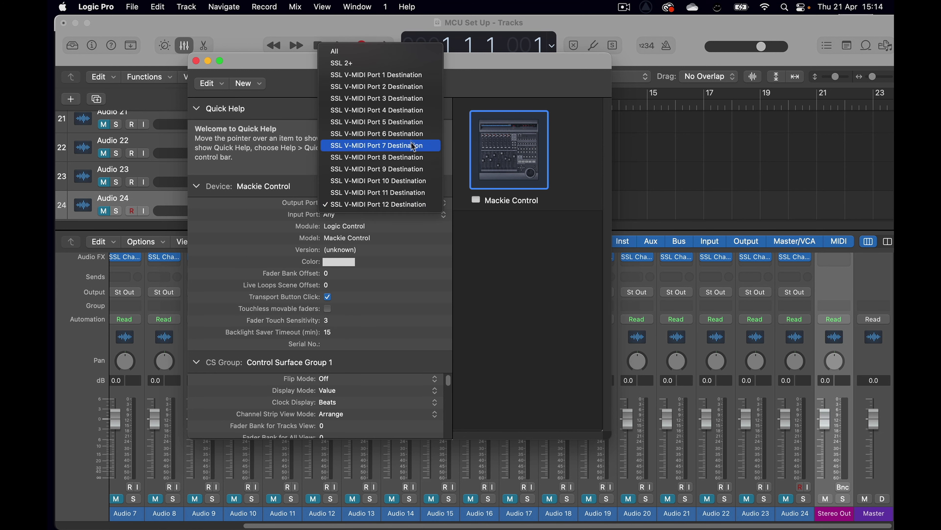
click(405, 127)
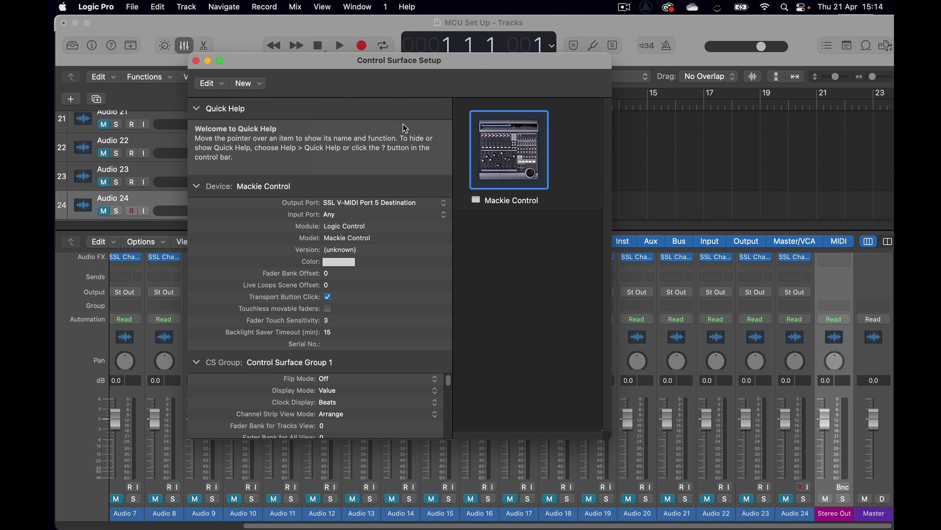
click(359, 215)
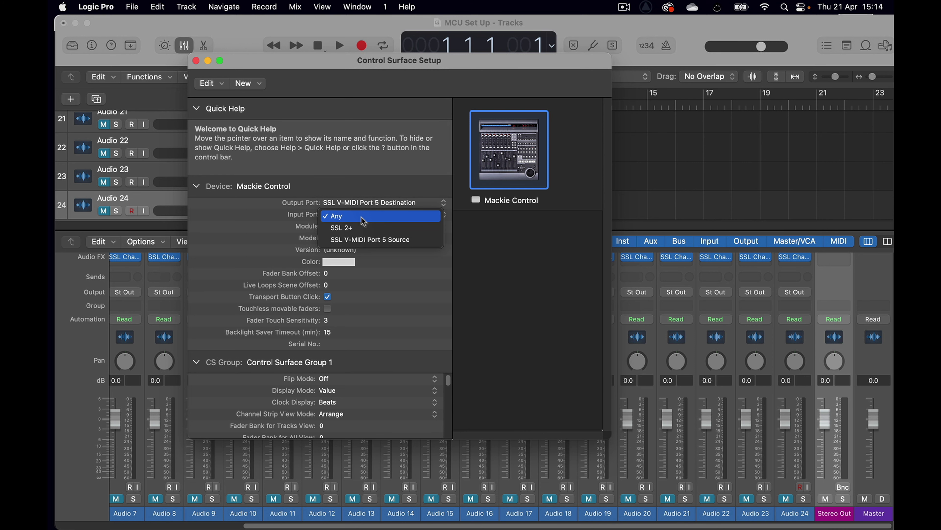
click(369, 239)
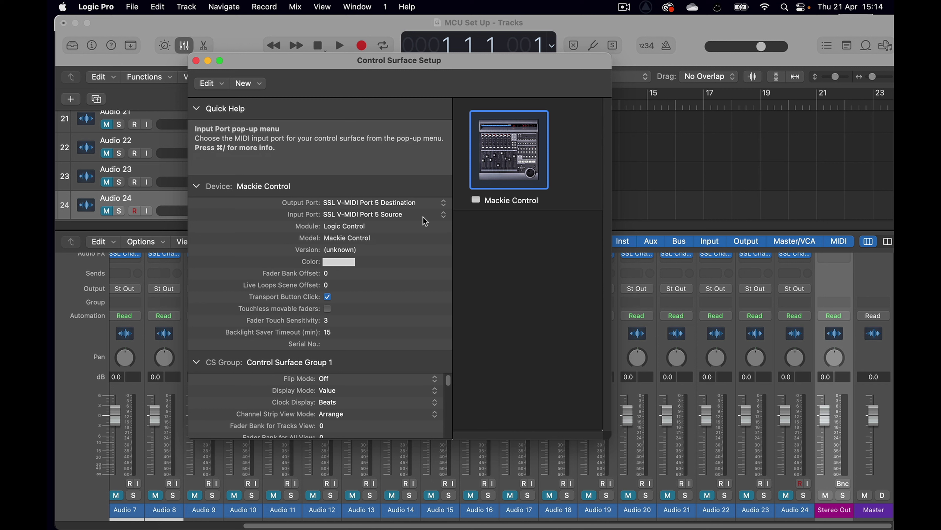
key(super+Tab)
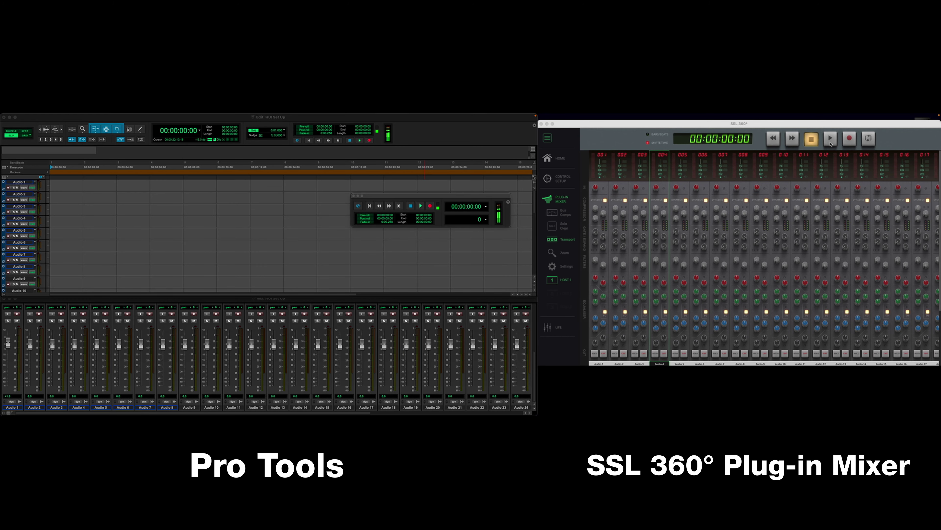
Play, stop and restart Pro Tools playback from the SSL 360° transport.
click(830, 141)
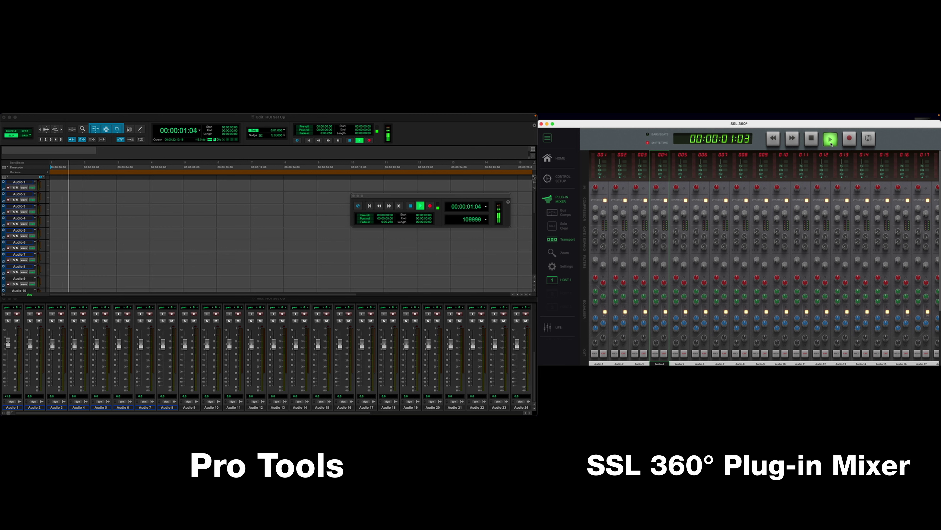
click(814, 143)
click(830, 141)
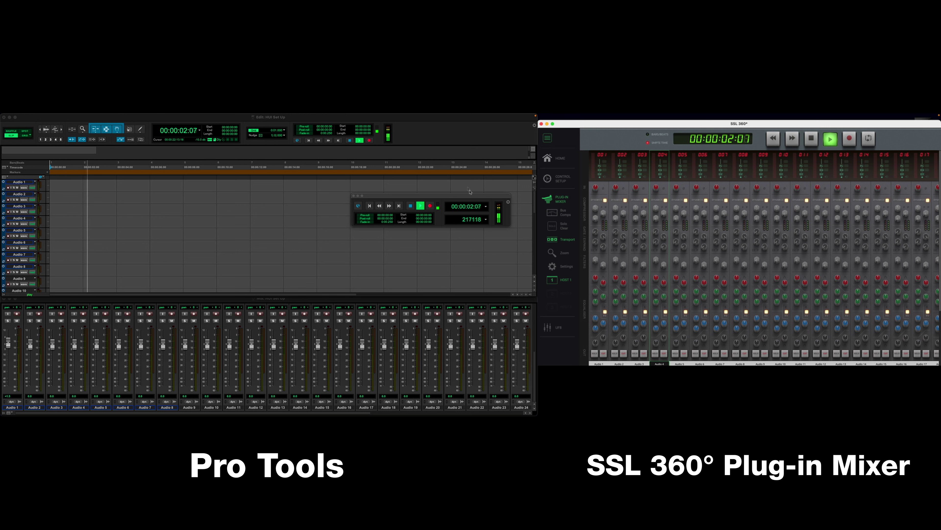
Cycle the Pro Tools counters through Min:Secs and Timecode, ending on Bars|Beats.
click(486, 207)
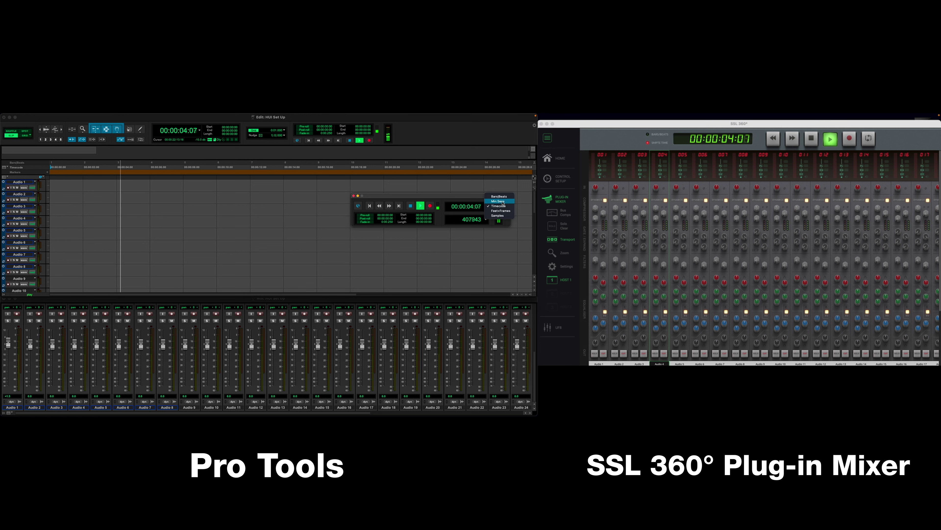
click(497, 201)
click(487, 207)
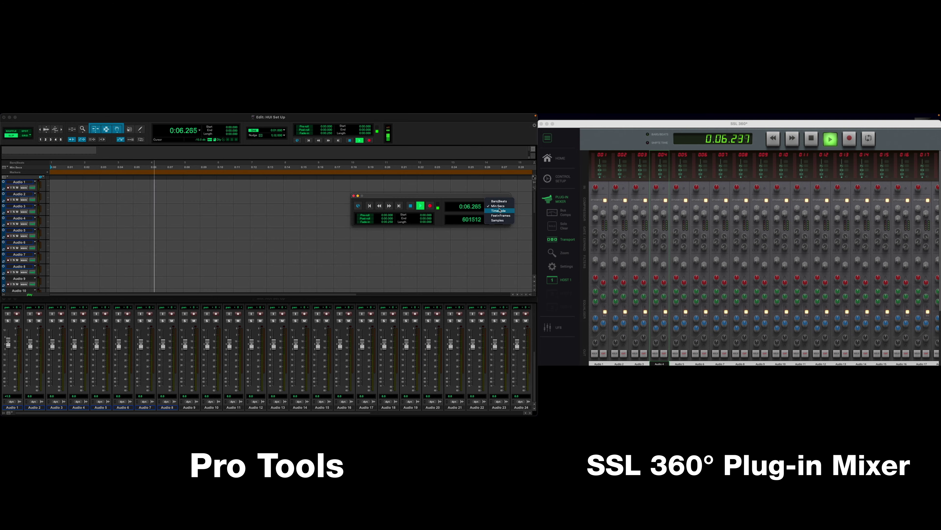
click(487, 209)
click(486, 206)
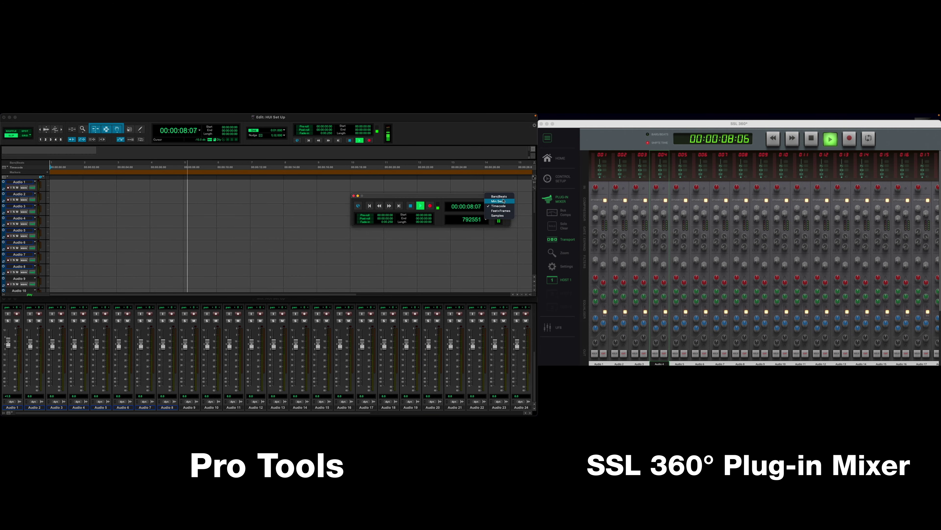
click(490, 201)
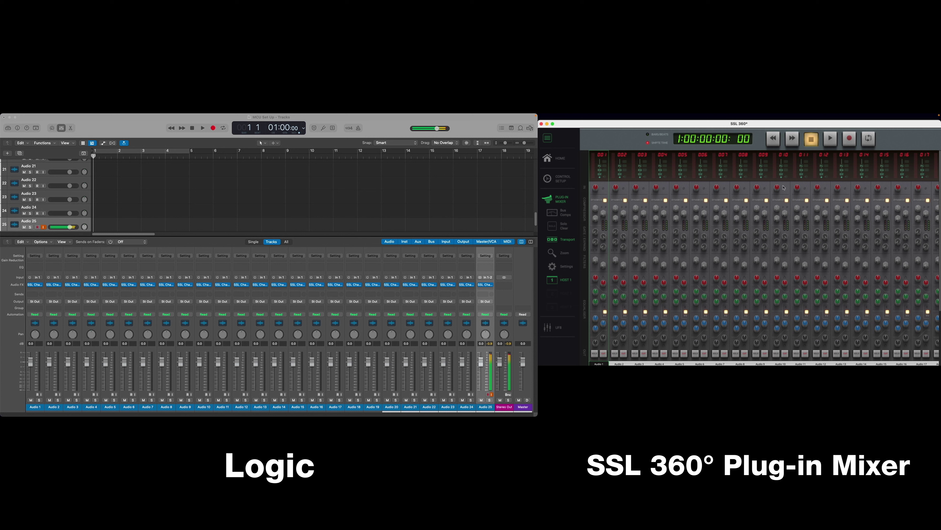
Start Logic playback from the SSL 360° transport and switch its counter to bars and beats.
click(830, 147)
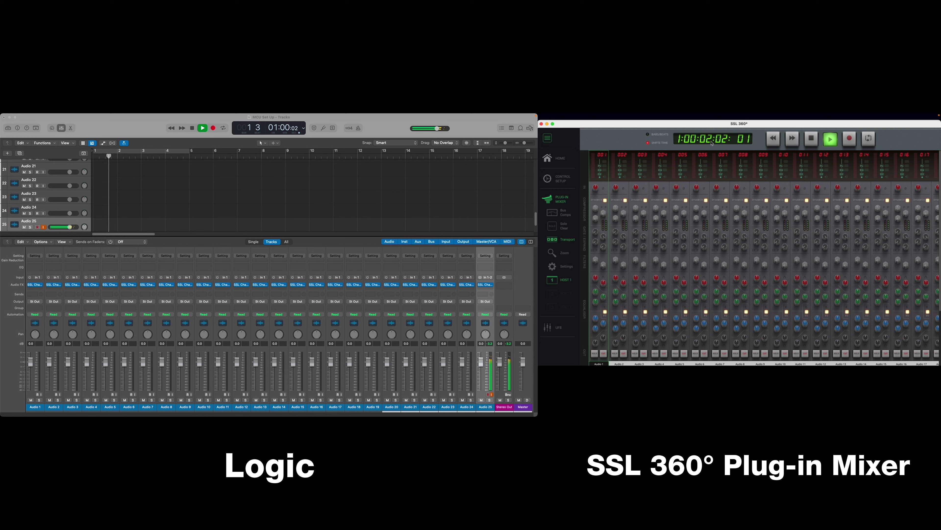
click(724, 141)
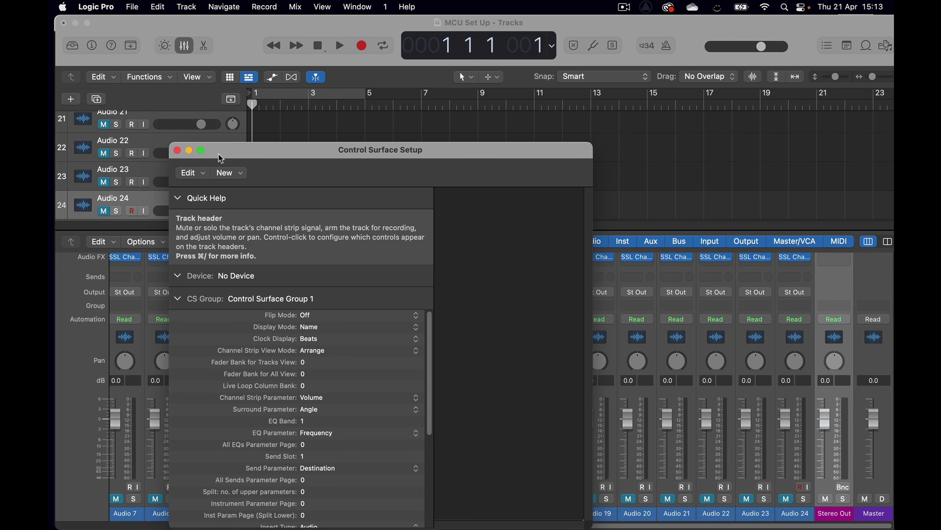
Install the Mackie Control surface via New > Install in Control Surface Setup.
click(226, 173)
click(238, 188)
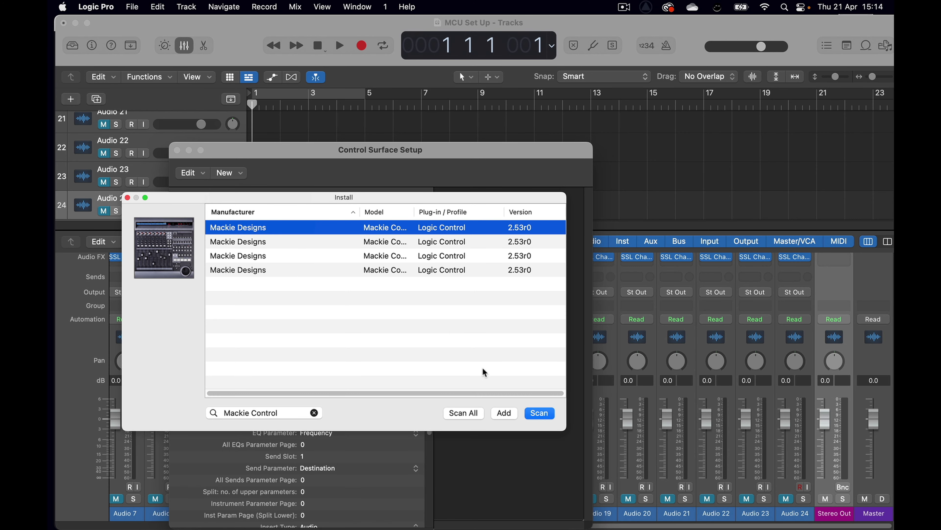
click(504, 413)
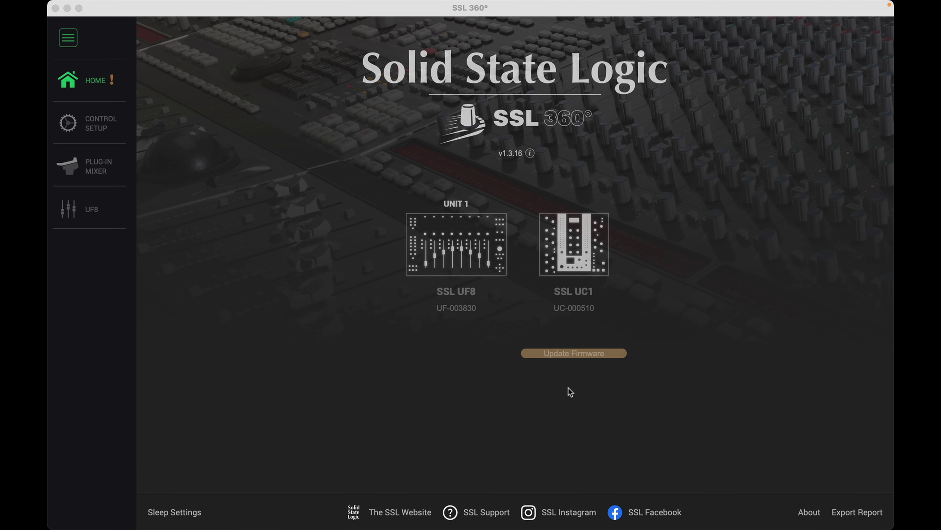
Start the firmware update for the SSL UC1 from the Home page.
click(571, 354)
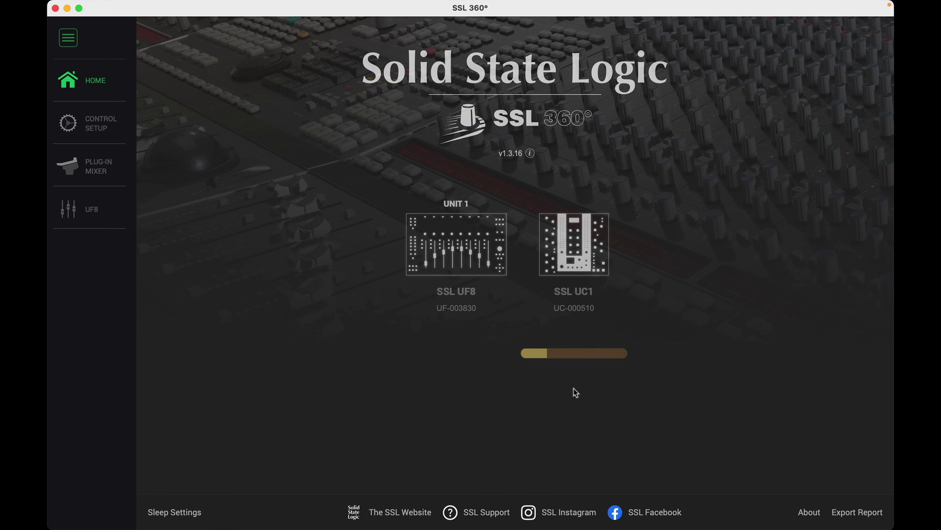